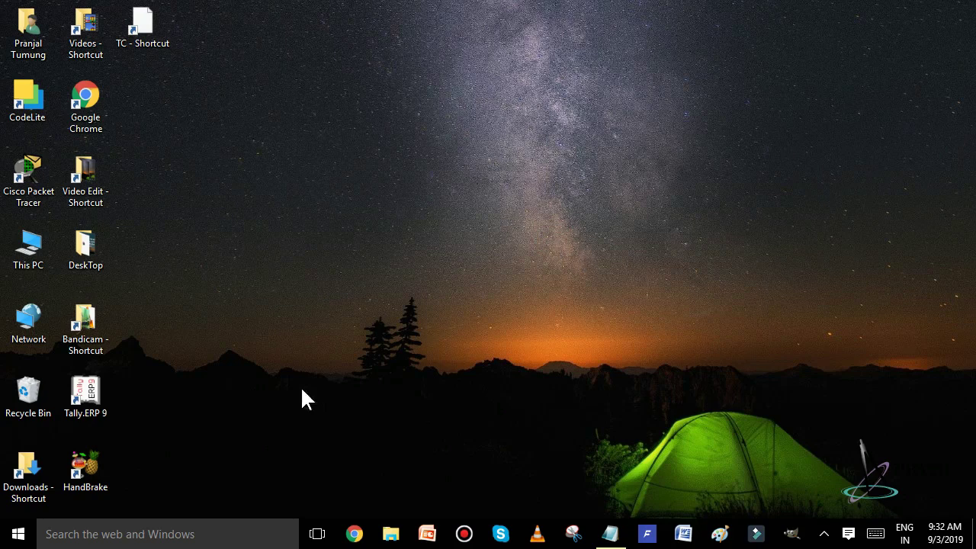
Open the Google homepage in Chrome and search for "notepad++ download"
left_click(354, 533)
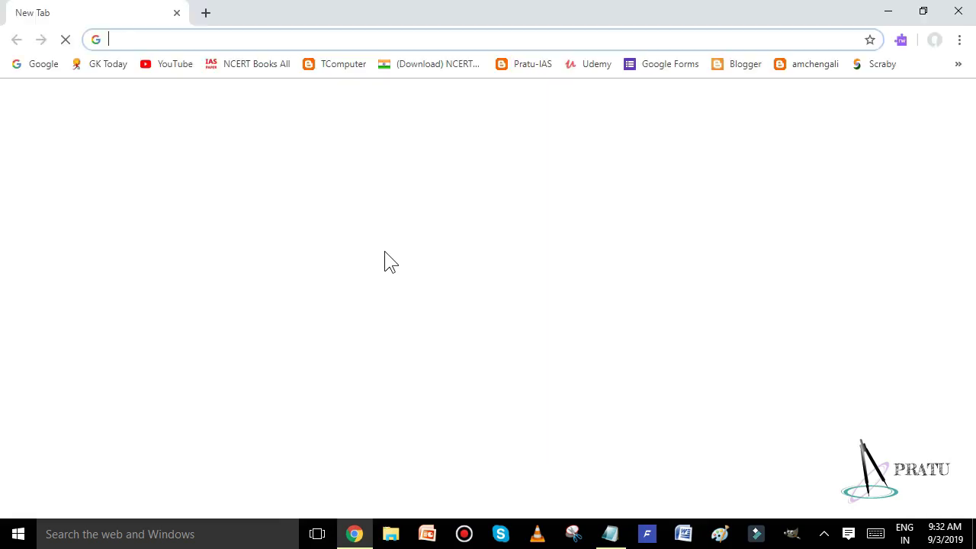
left_click(33, 67)
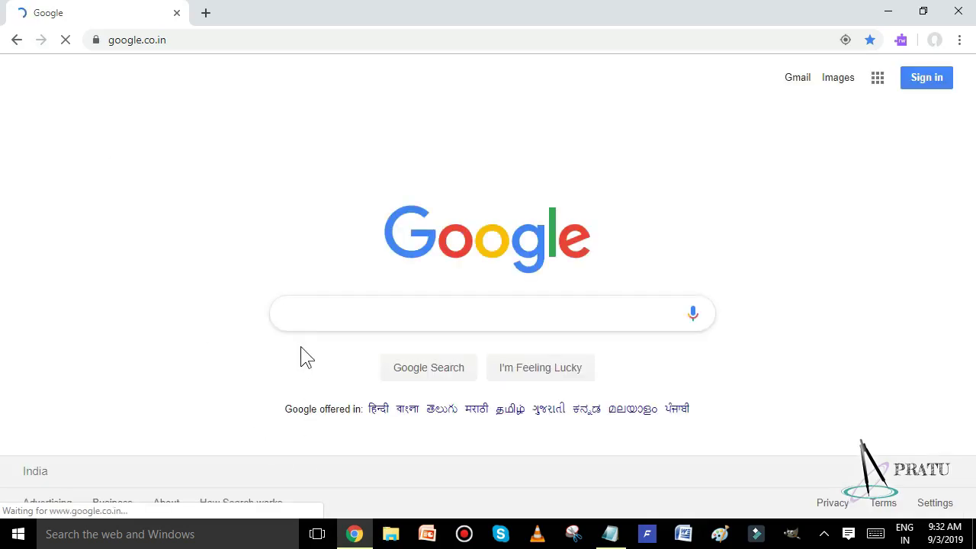
left_click(325, 315)
type("no")
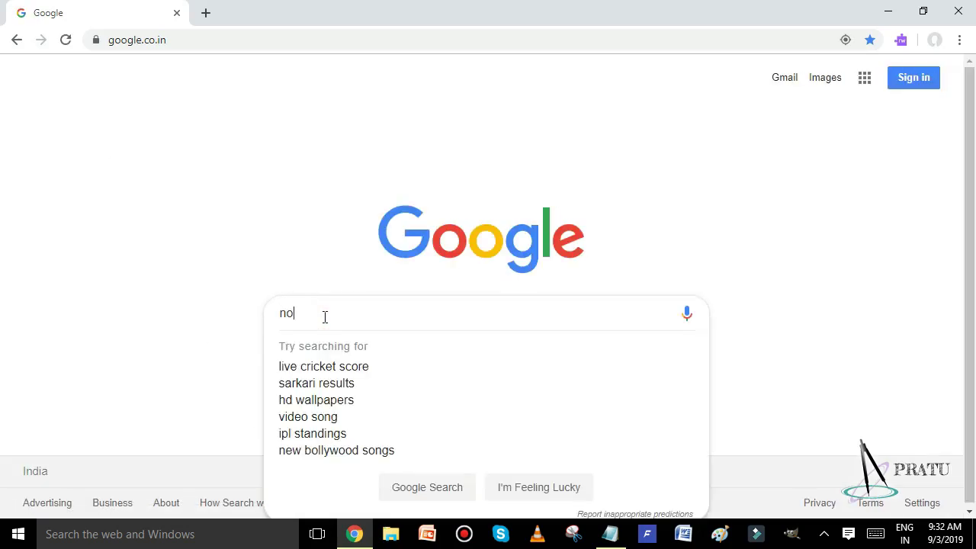
type("tepa")
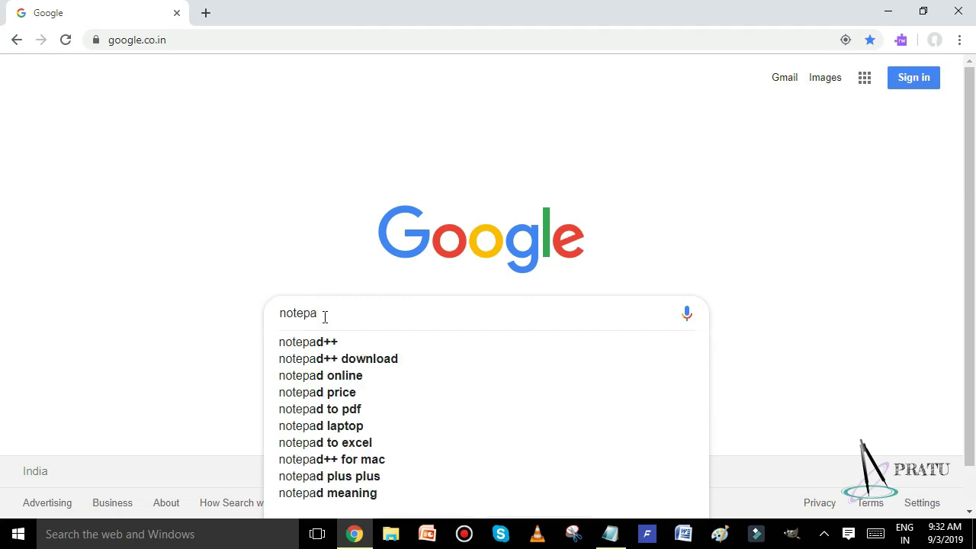
left_click(357, 363)
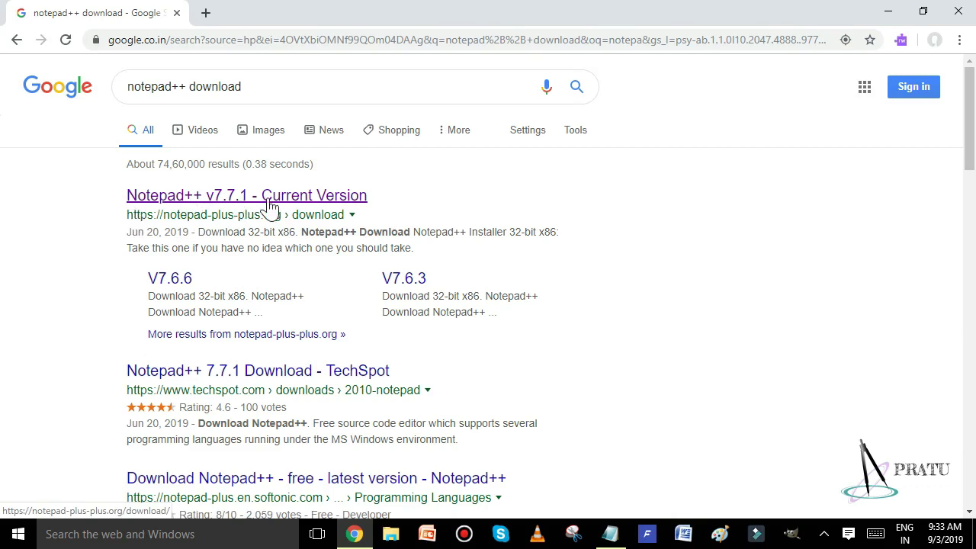
Open the official Notepad++ v7.7.1 download page and download the 32-bit x86 installer
left_click(267, 199)
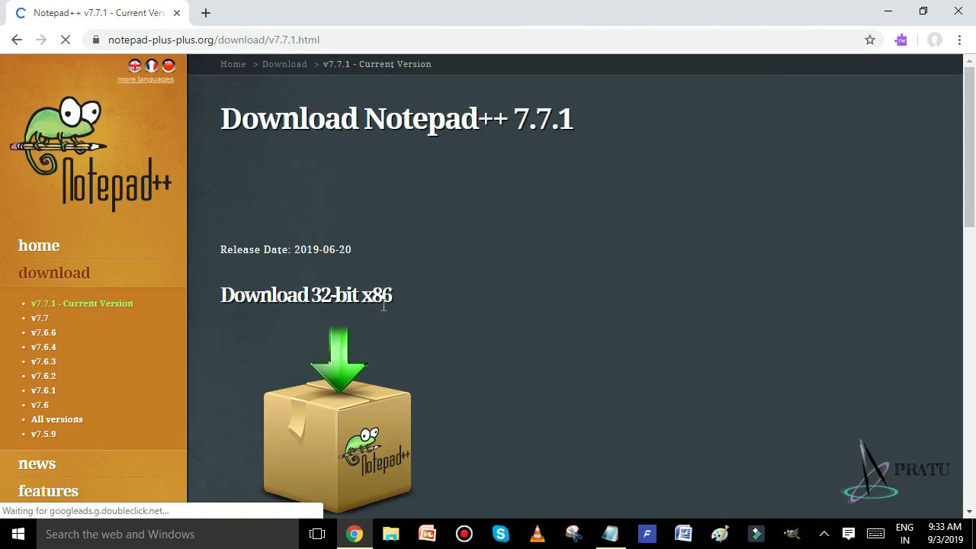
scroll(378, 313, "down", 5)
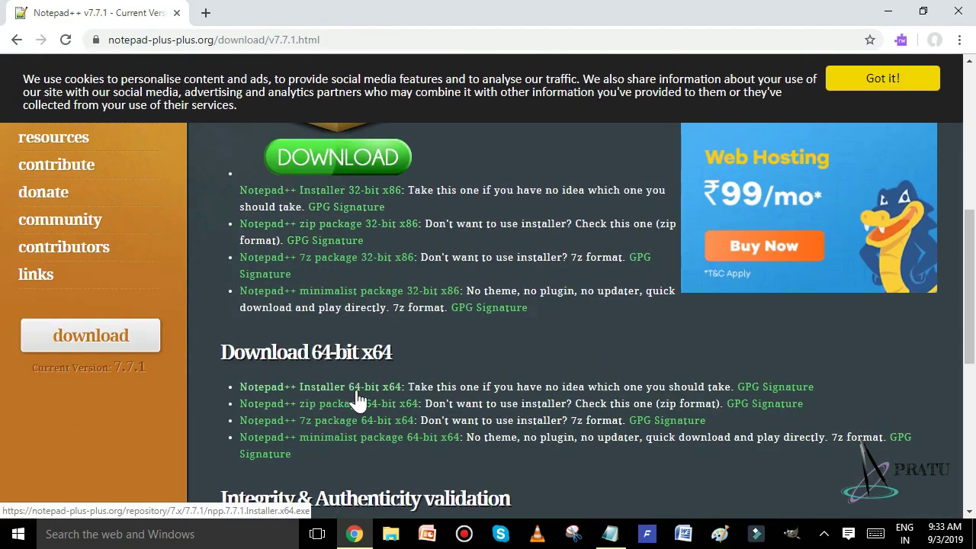
left_click(354, 198)
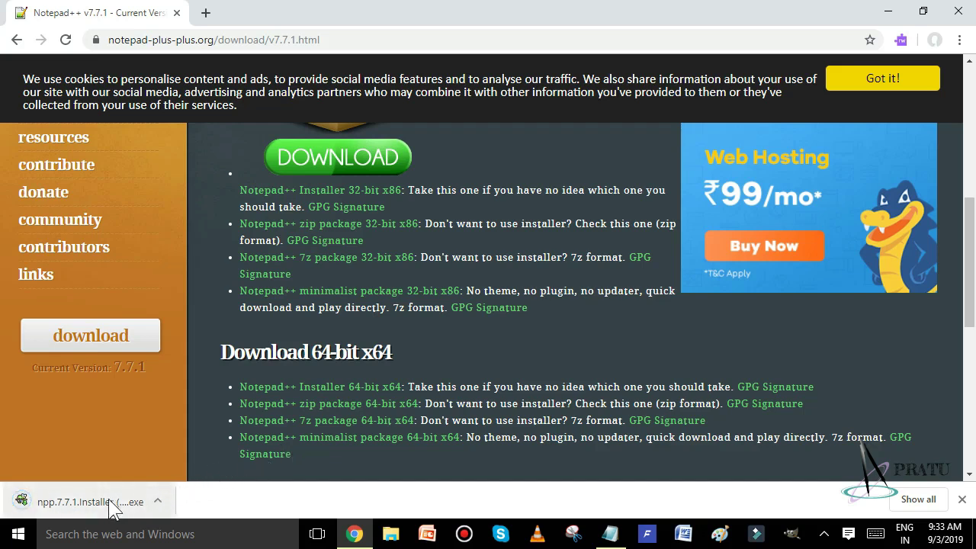
Show the downloaded file in its folder and run npp.7.7.1.Installer as administrator
left_click(158, 502)
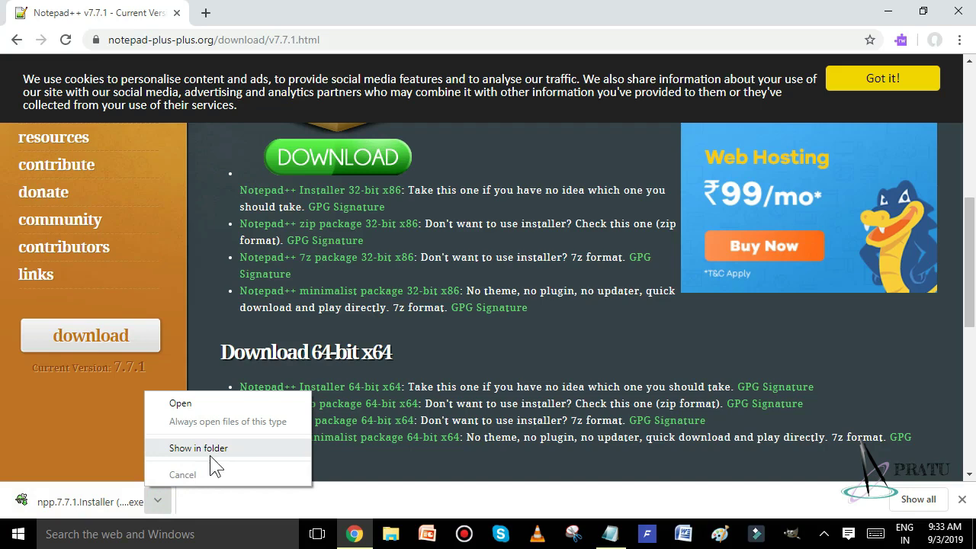
left_click(229, 449)
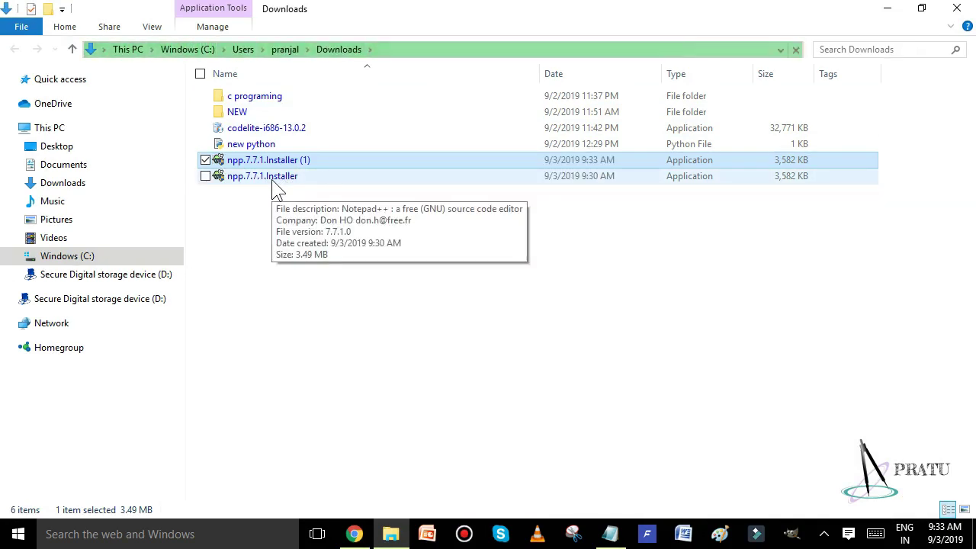
left_click(273, 182)
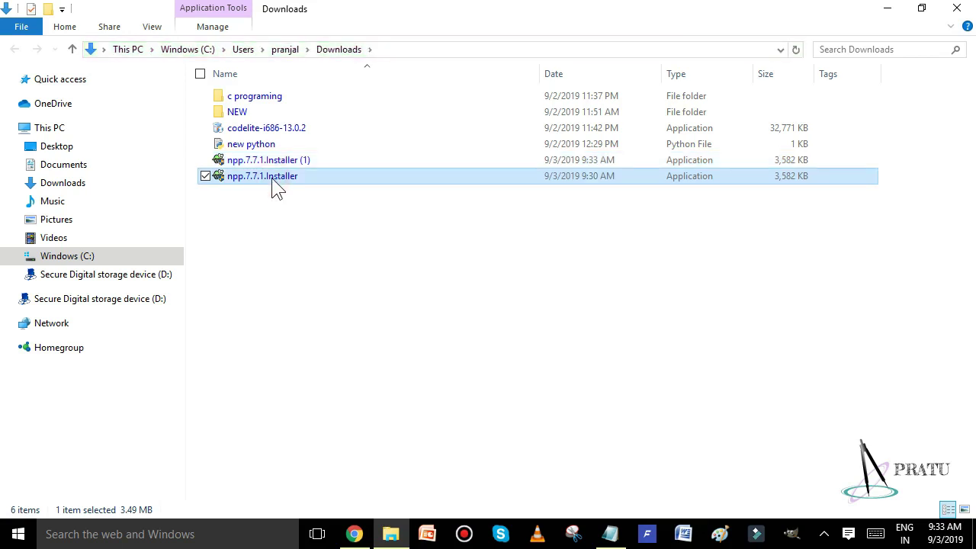
right_click(272, 182)
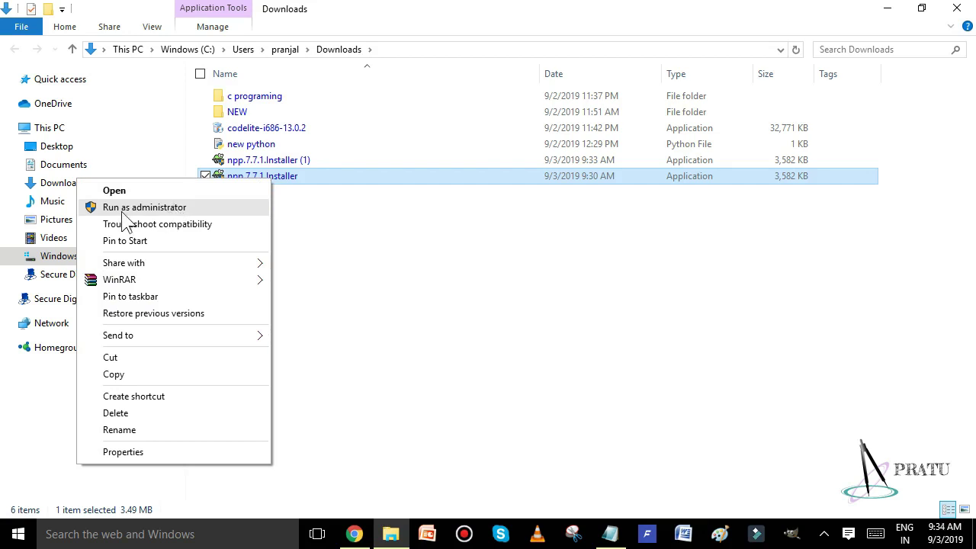
left_click(176, 207)
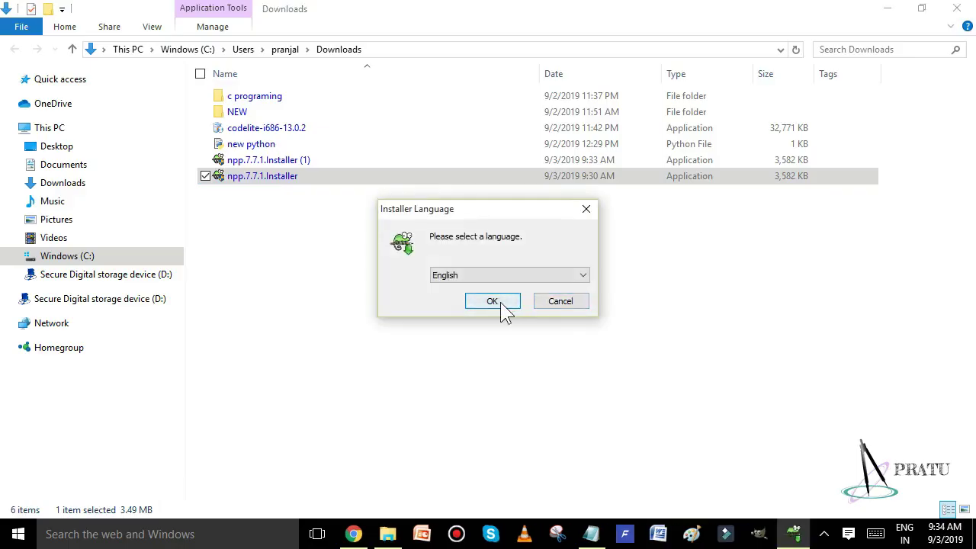
Set up the installation in English, accepting the license, the C:\Program Files\Notepad++ destination folder and the default components
left_click(499, 303)
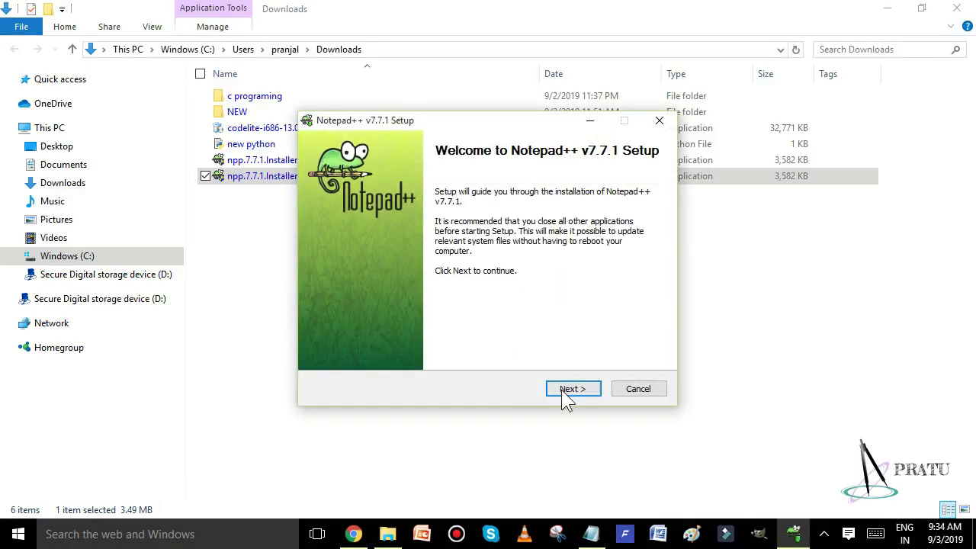
left_click(571, 391)
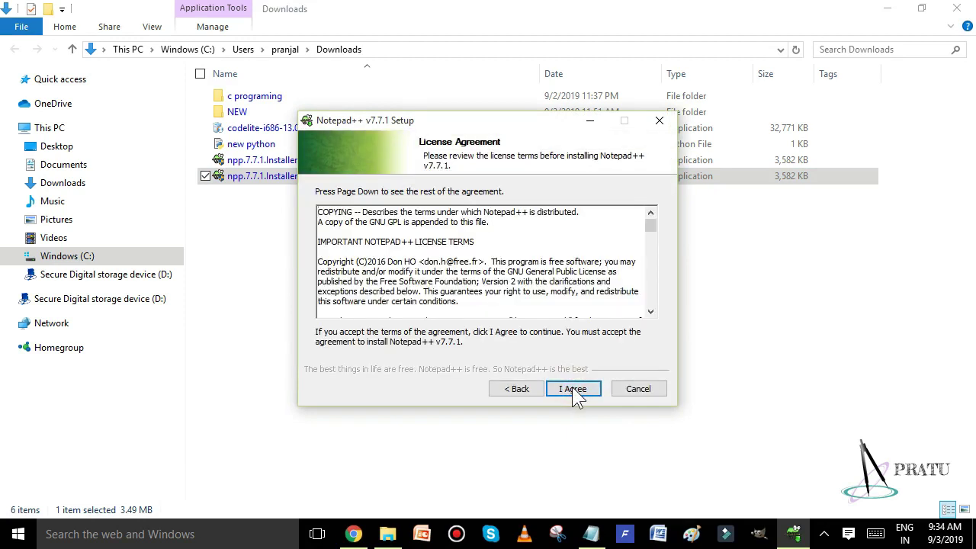
left_click(572, 389)
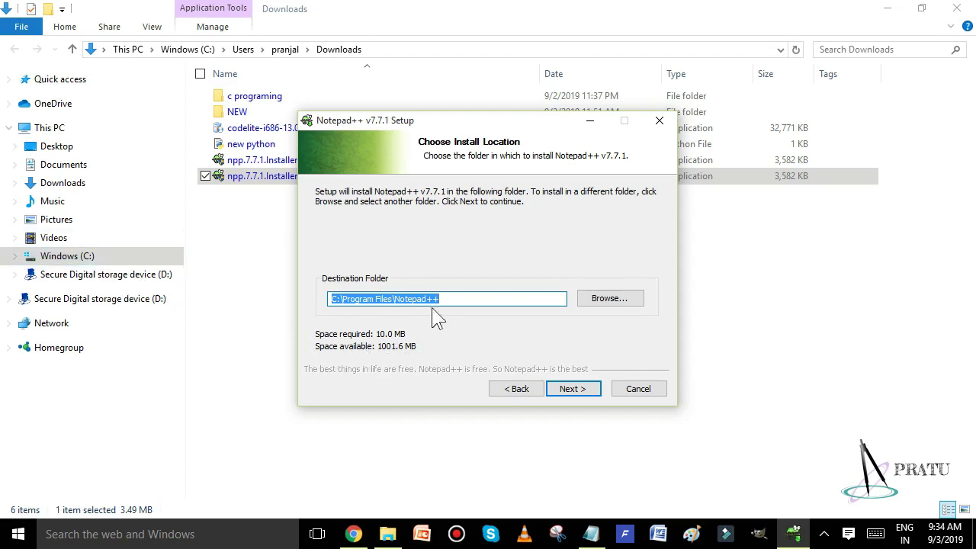
left_click(458, 298)
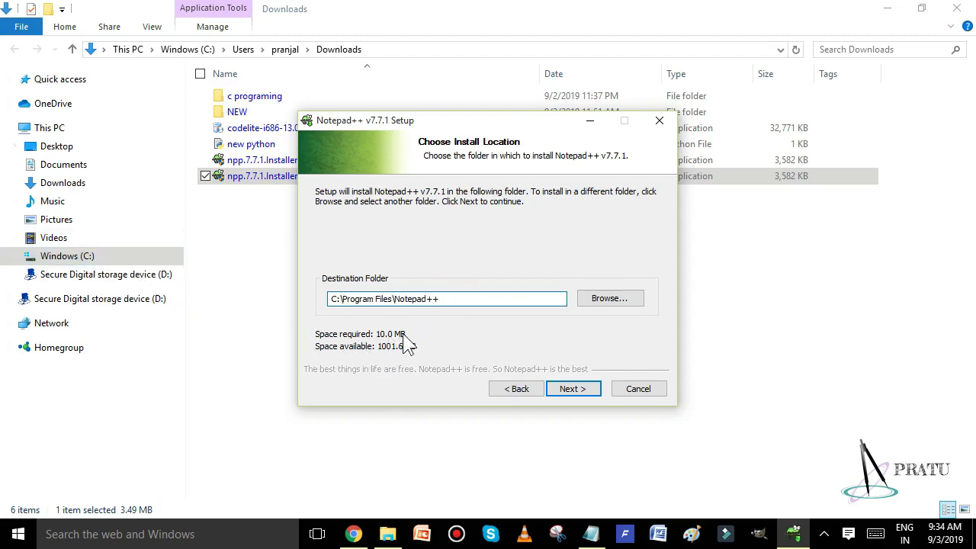
left_click(573, 392)
left_click(573, 389)
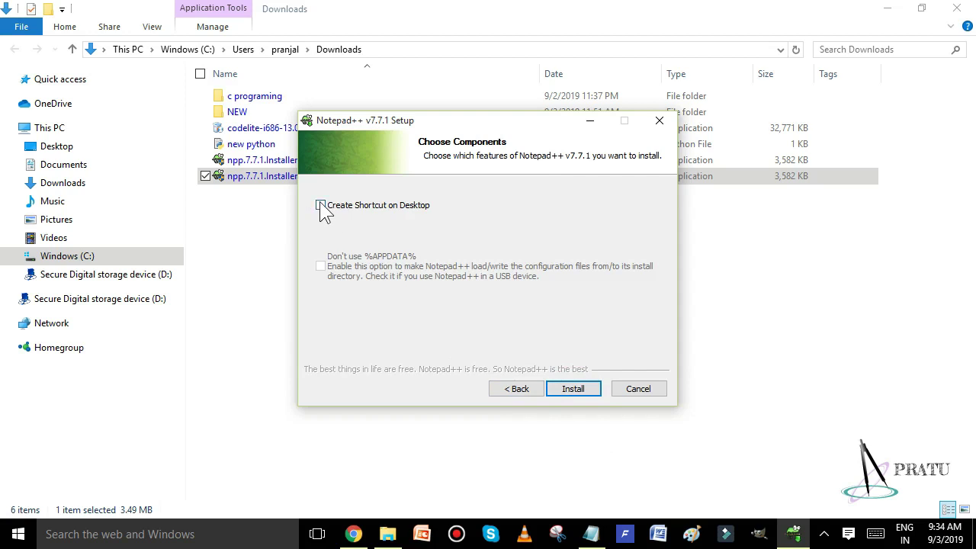
Install Notepad++ with a desktop shortcut and finish the setup with Run Notepad++ v7.7.1 enabled
left_click(320, 204)
left_click(573, 390)
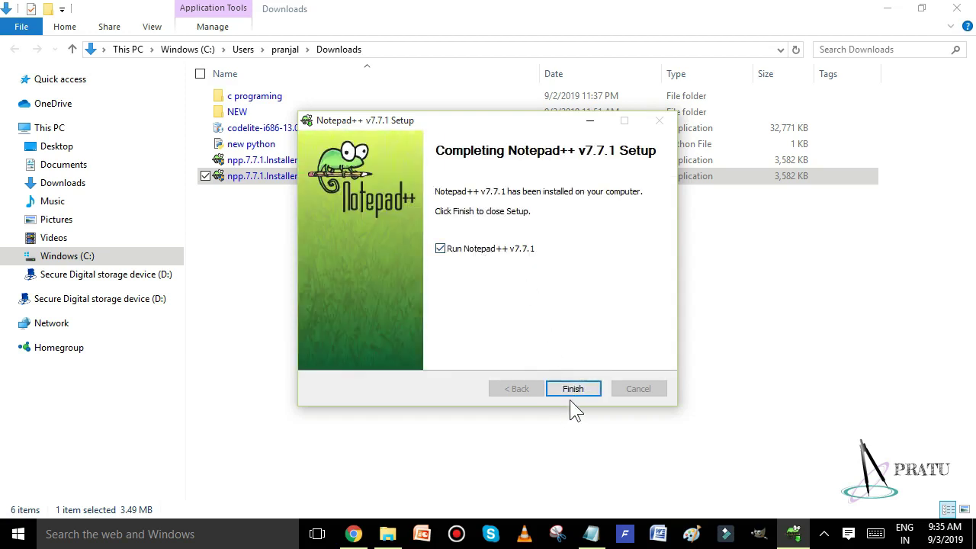
left_click(567, 389)
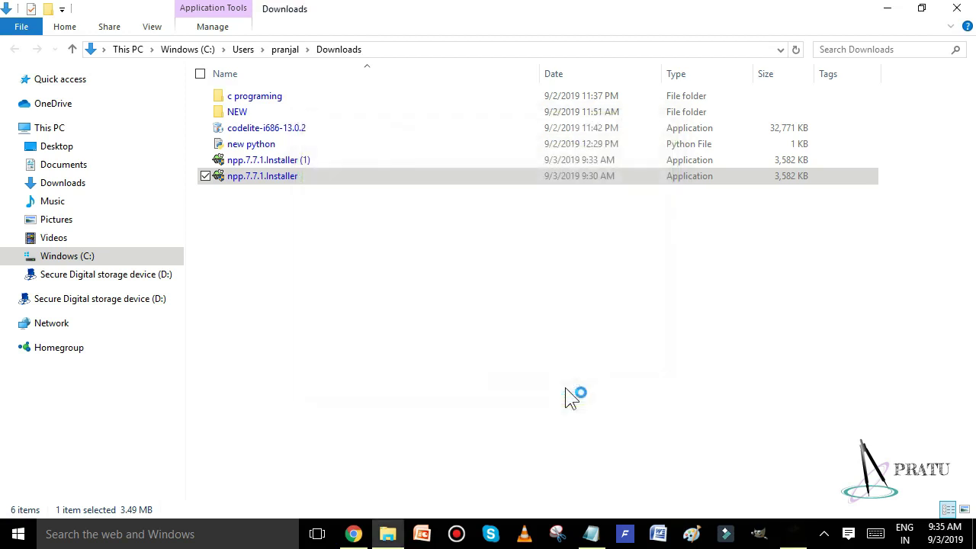
Minimize the Downloads and browser windows and create a new blank document in Notepad++
left_click(890, 10)
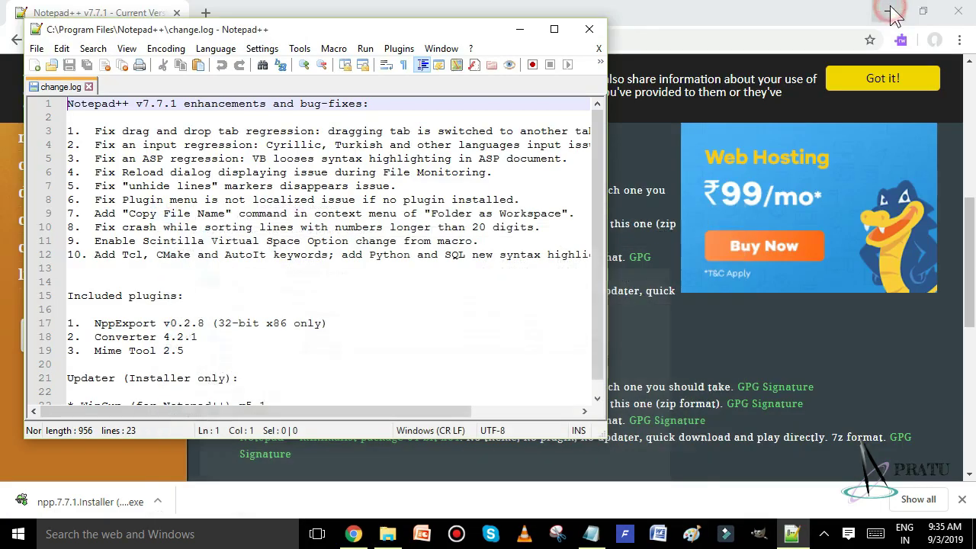
left_click(890, 14)
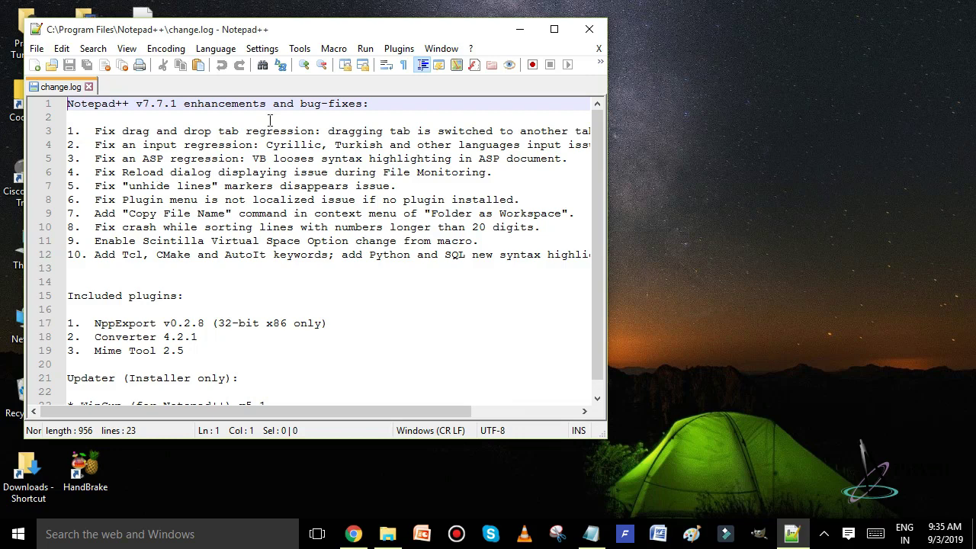
left_click(36, 48)
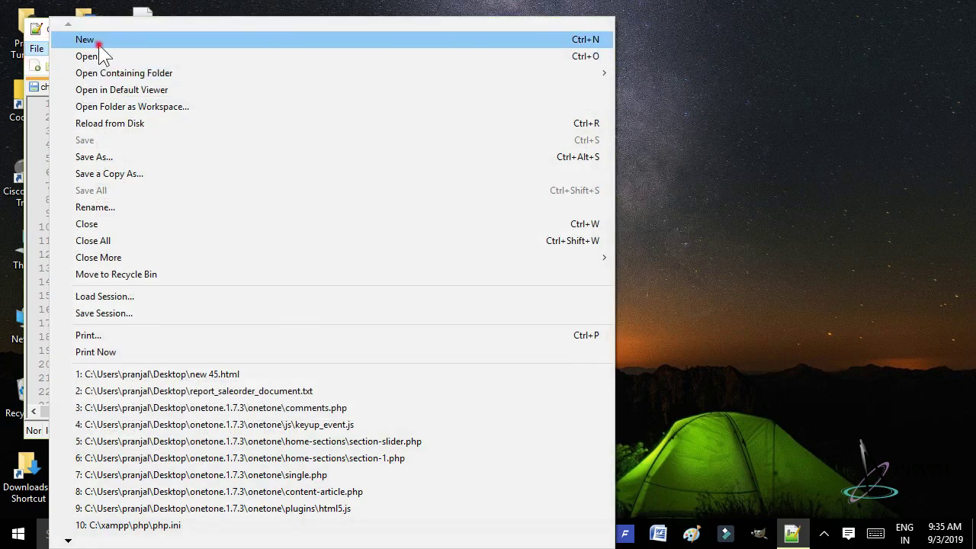
left_click(97, 39)
Switch between the change.log file and the new blank document, and close change.log
left_click(73, 88)
left_click(129, 86)
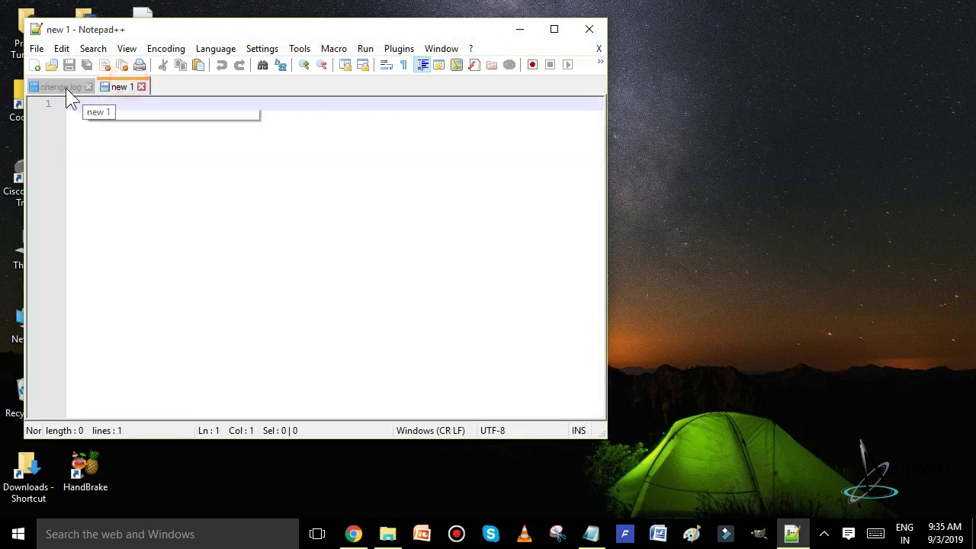
left_click(66, 87)
left_click(120, 87)
left_click(54, 88)
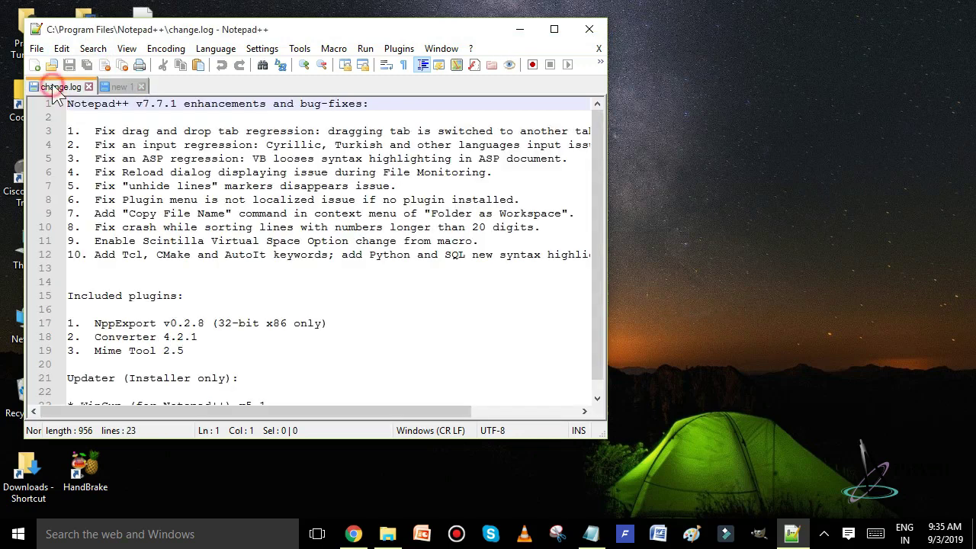
left_click(124, 87)
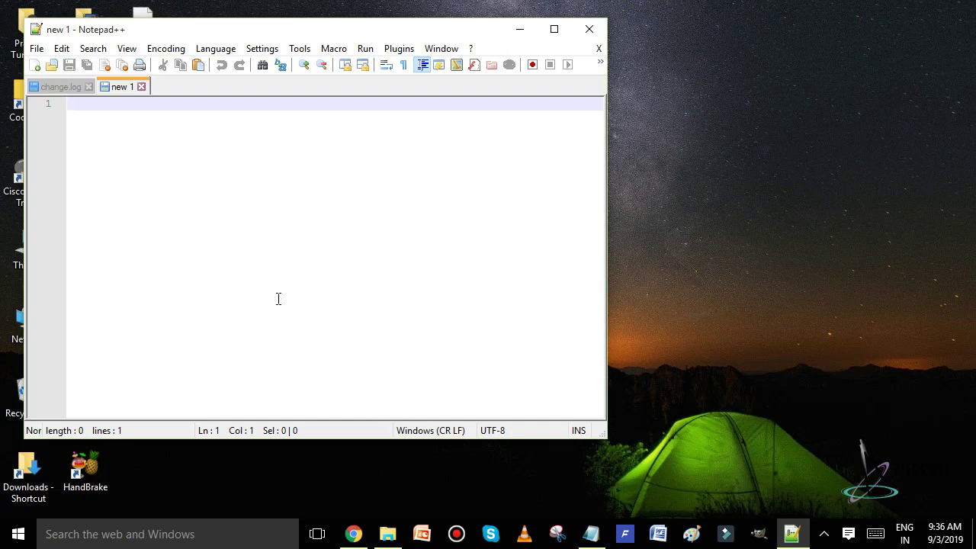
left_click(88, 87)
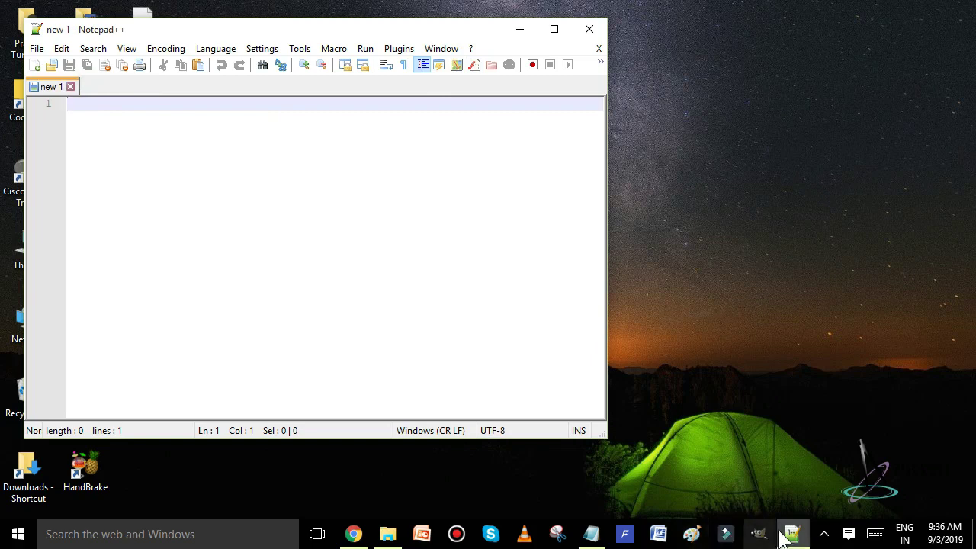
Bring up the untitled Notepad file containing the HTML code and move its window to uncover more of Notepad++
left_click(591, 534)
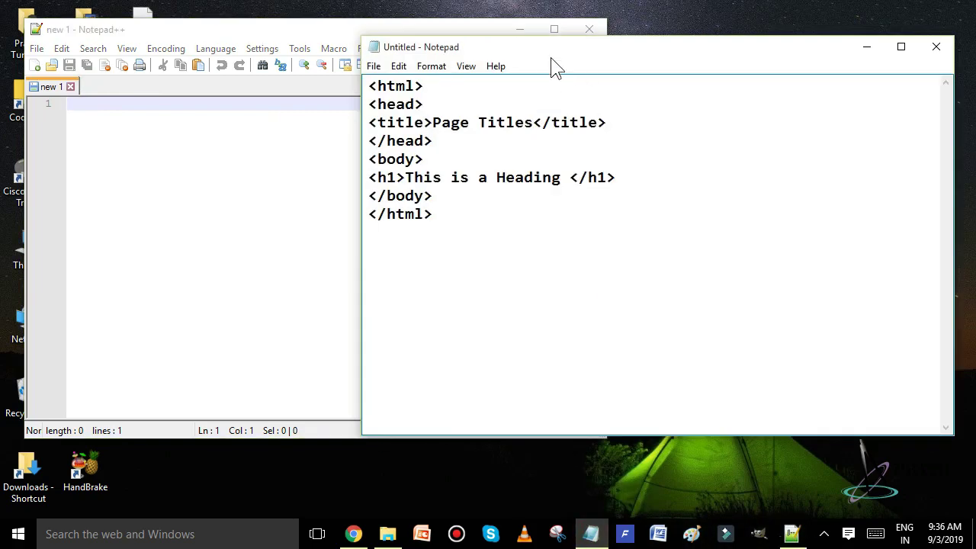
left_click_drag(546, 47, 697, 47)
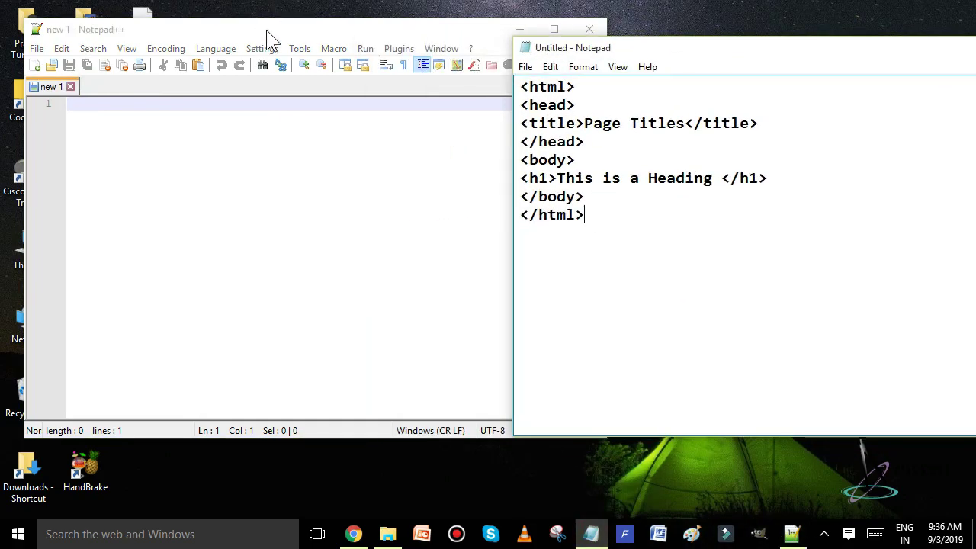
left_click(267, 29)
left_click(688, 47)
left_click(525, 67)
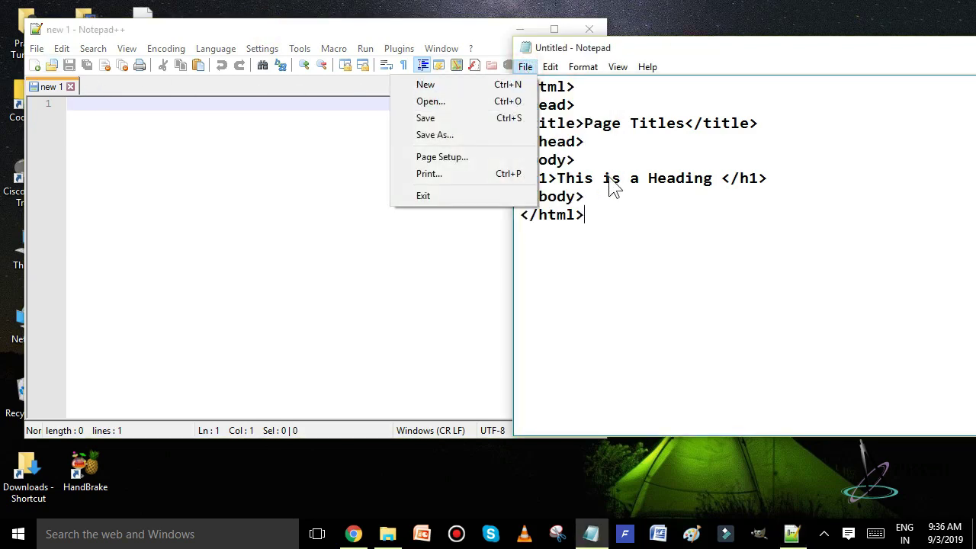
left_click(629, 213)
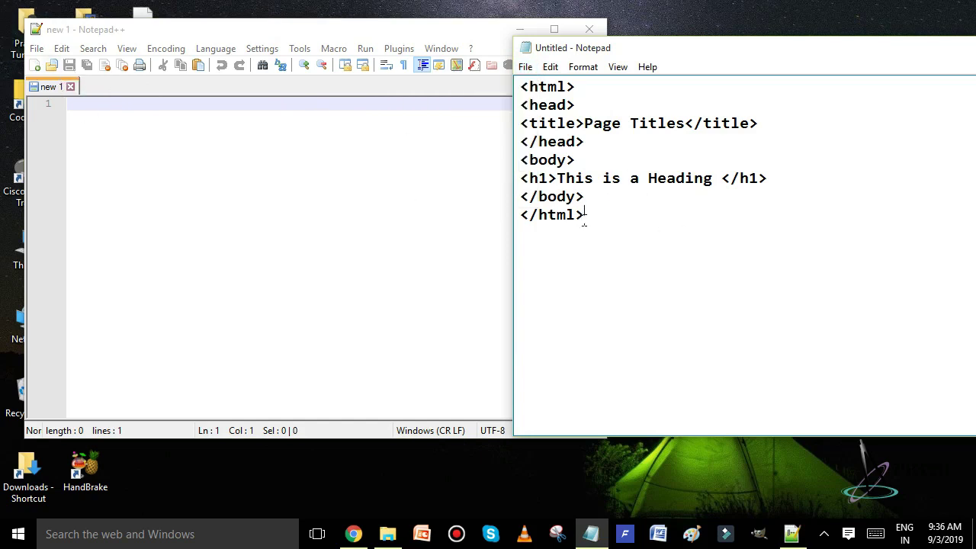
Copy all the HTML code from <html> to </html> in Notepad and paste it into the blank Notepad++ document
left_click_drag(584, 215, 520, 86)
right_click(552, 105)
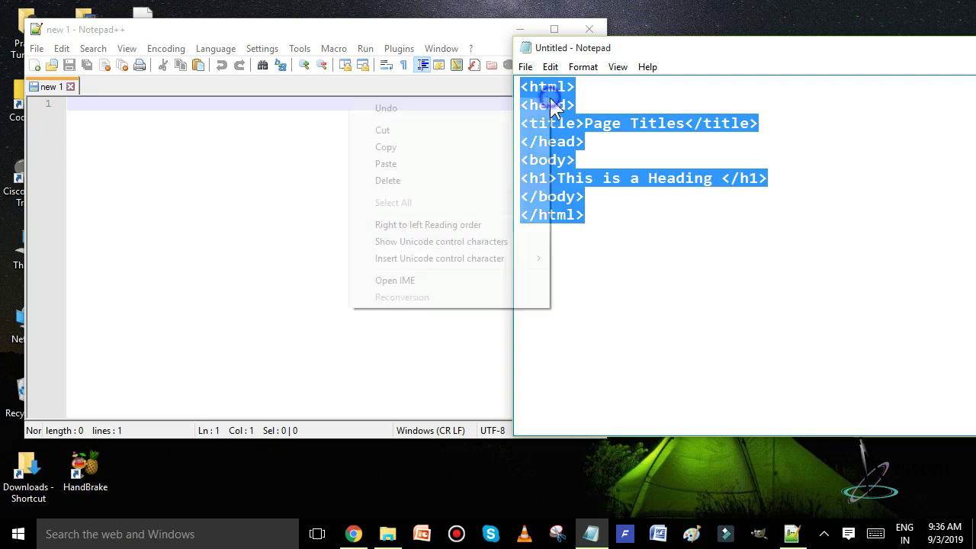
left_click(416, 147)
left_click(79, 103)
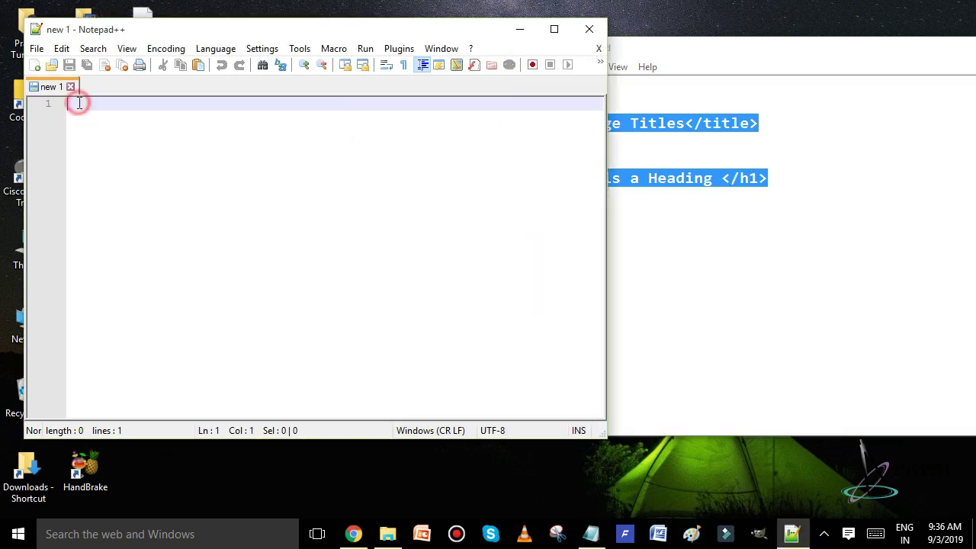
right_click(79, 103)
left_click(142, 145)
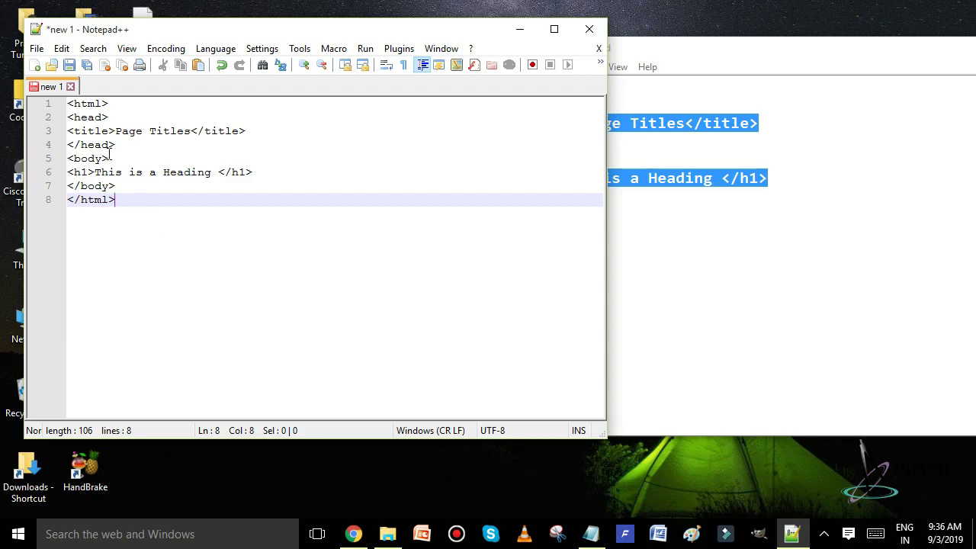
Open the Save As dialog for the new document, move it off the code, and choose the Desktop as the save location
left_click(42, 48)
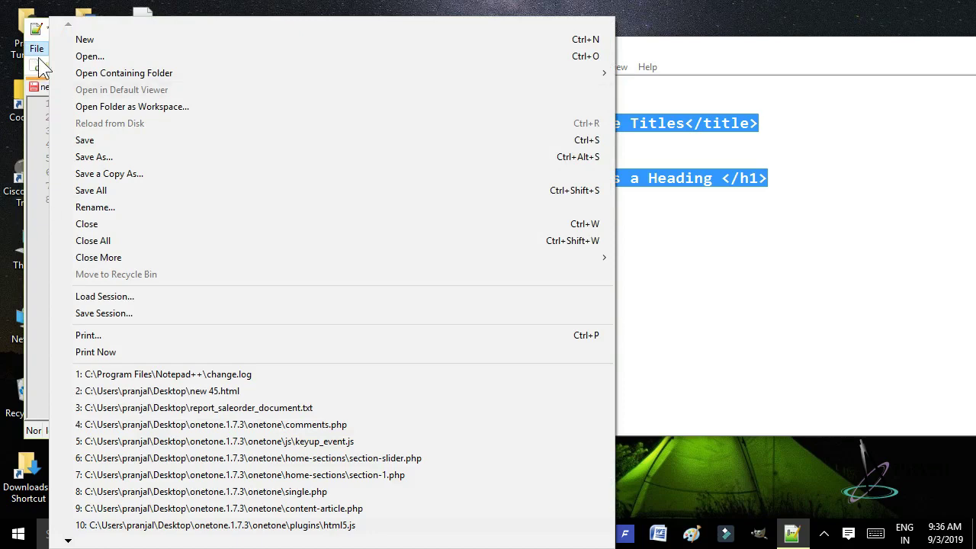
left_click(119, 157)
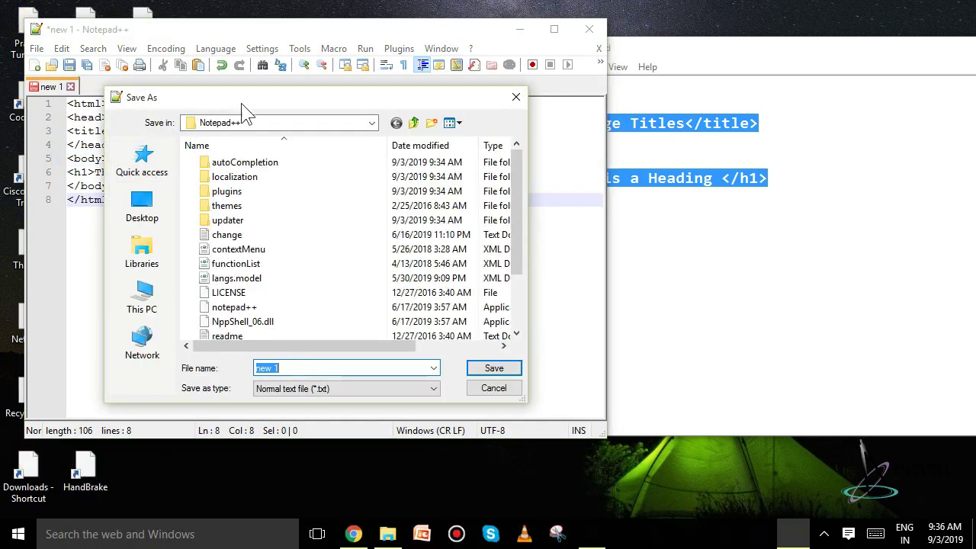
left_click_drag(248, 98, 478, 95)
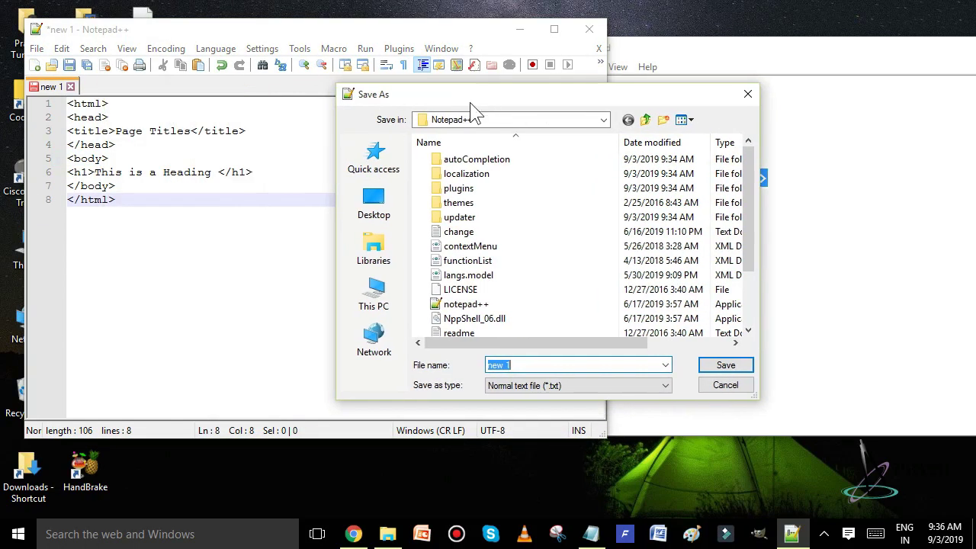
left_click(381, 215)
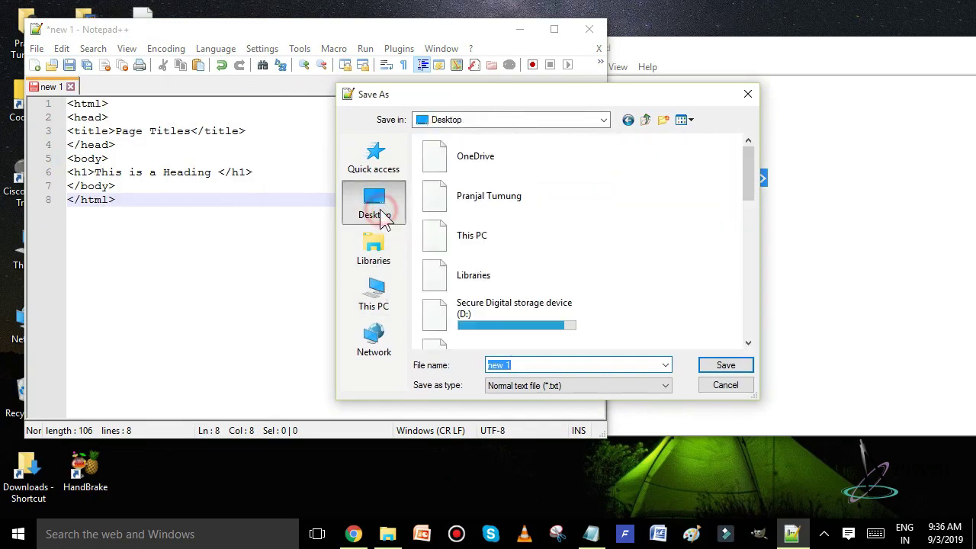
Look through the available file types, choose Hyper Text Markup Language file, and save the document as new 1.html
left_click(664, 386)
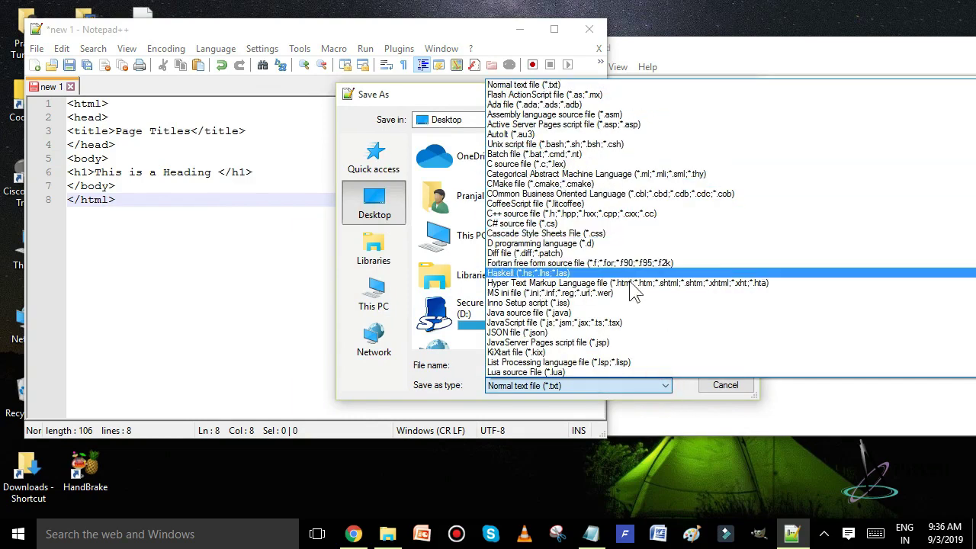
scroll(629, 282, "down", 4)
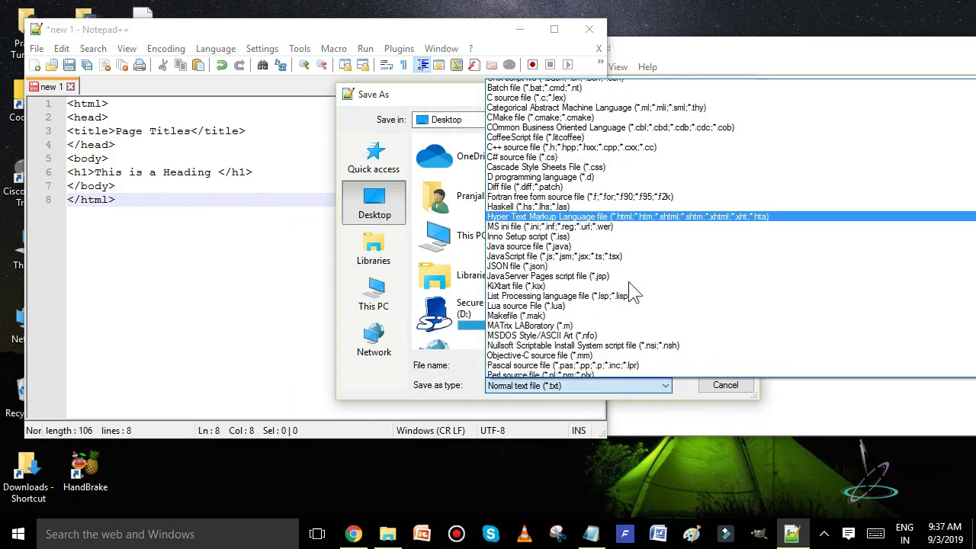
scroll(631, 289, "down", 1)
scroll(630, 285, "down", 1)
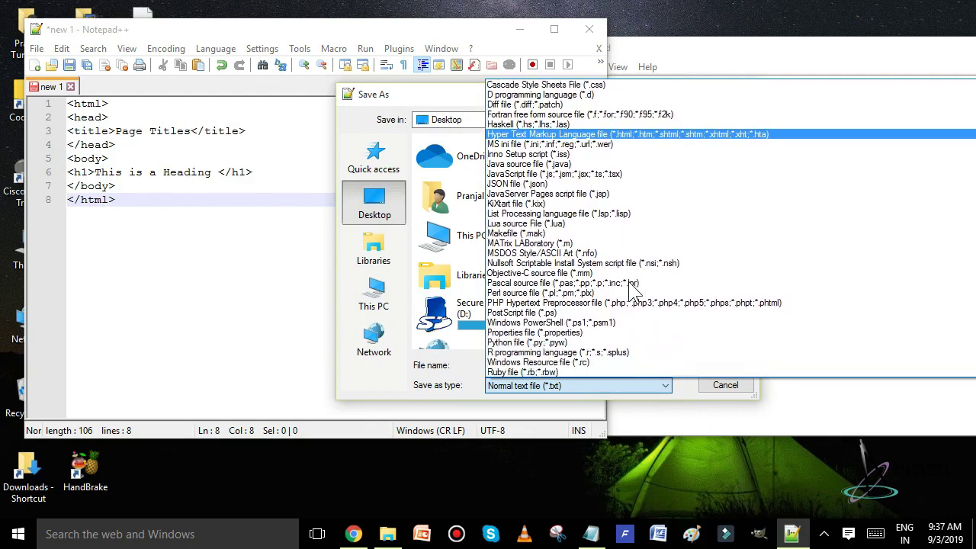
scroll(629, 282, "down", 3)
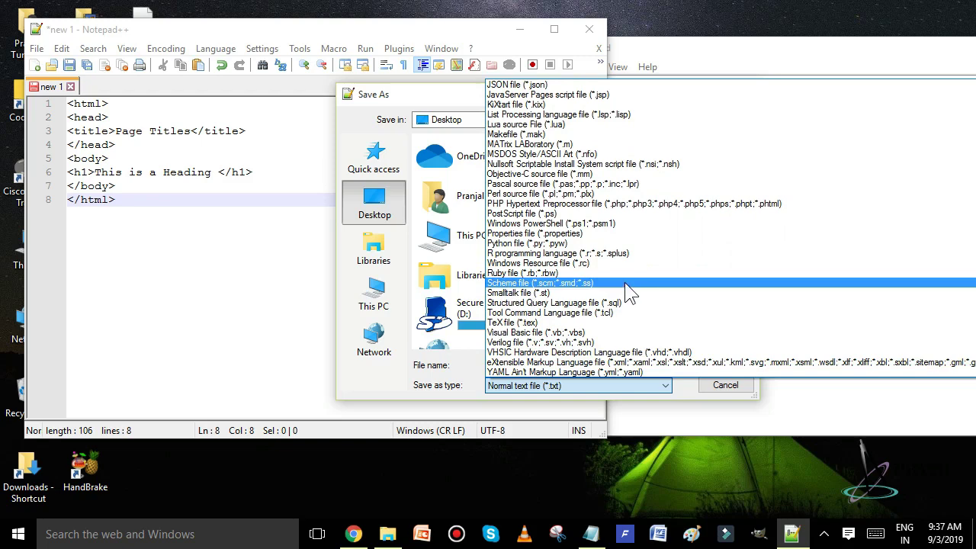
scroll(637, 296, "up", 1)
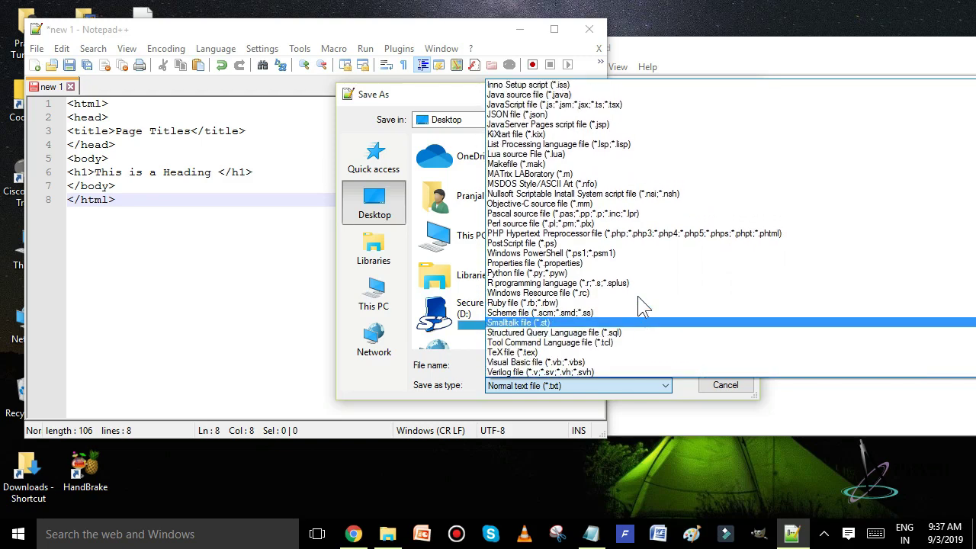
scroll(642, 305, "up", 3)
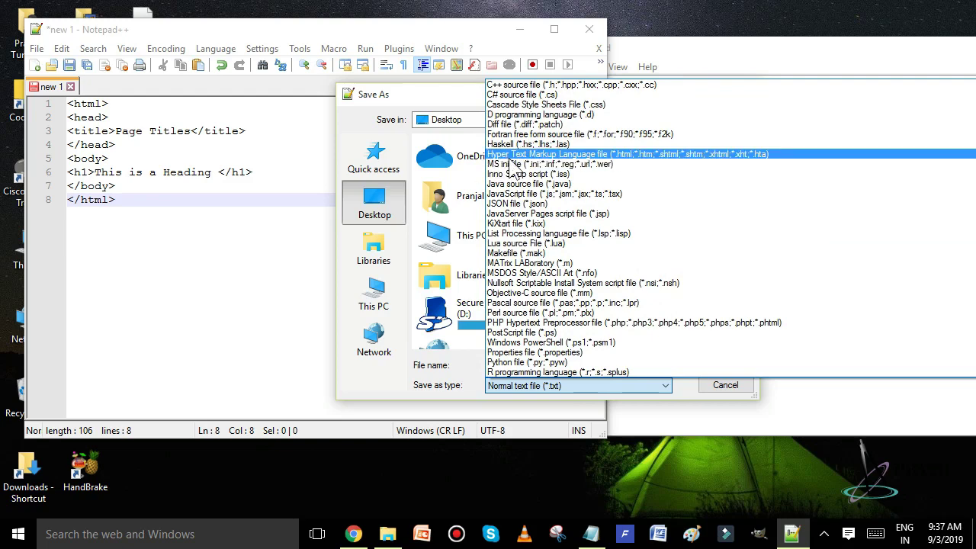
left_click(664, 155)
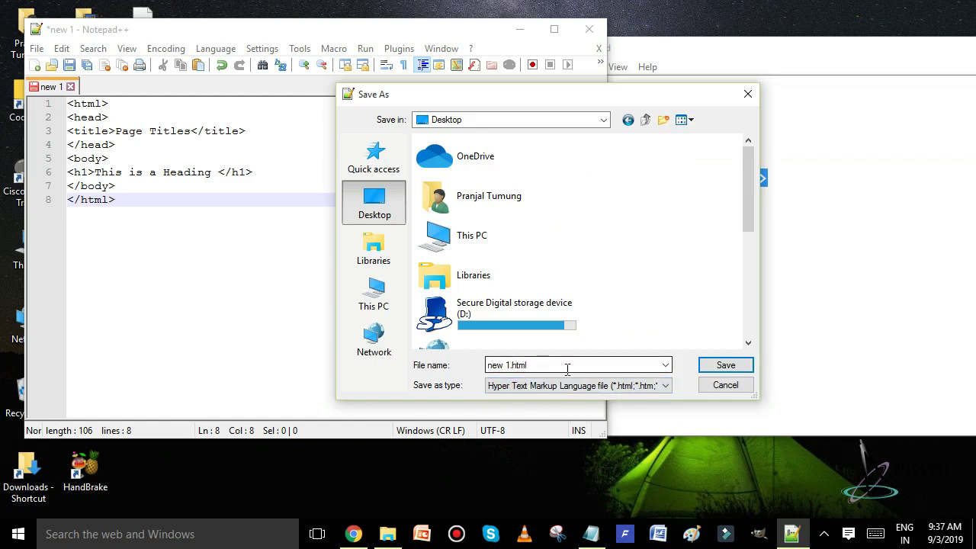
left_click(726, 366)
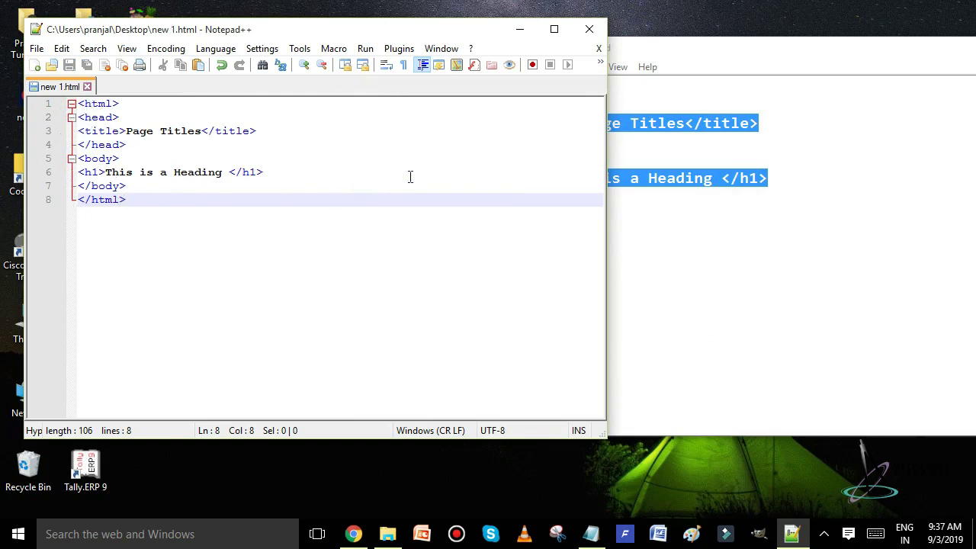
Move the untitled Notepad window closer to the Notepad++ code and switch between both windows to compare how the HTML is displayed
left_click(719, 48)
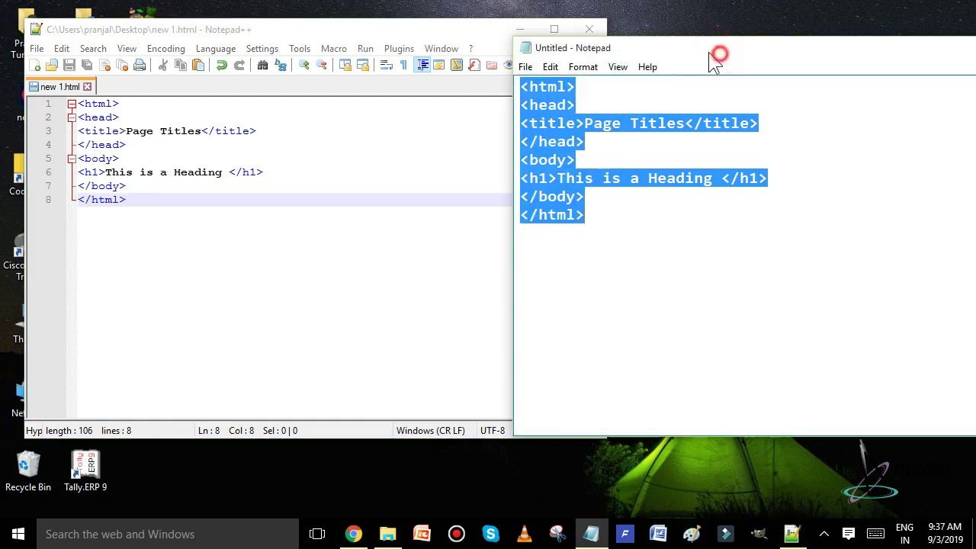
left_click_drag(716, 59, 549, 55)
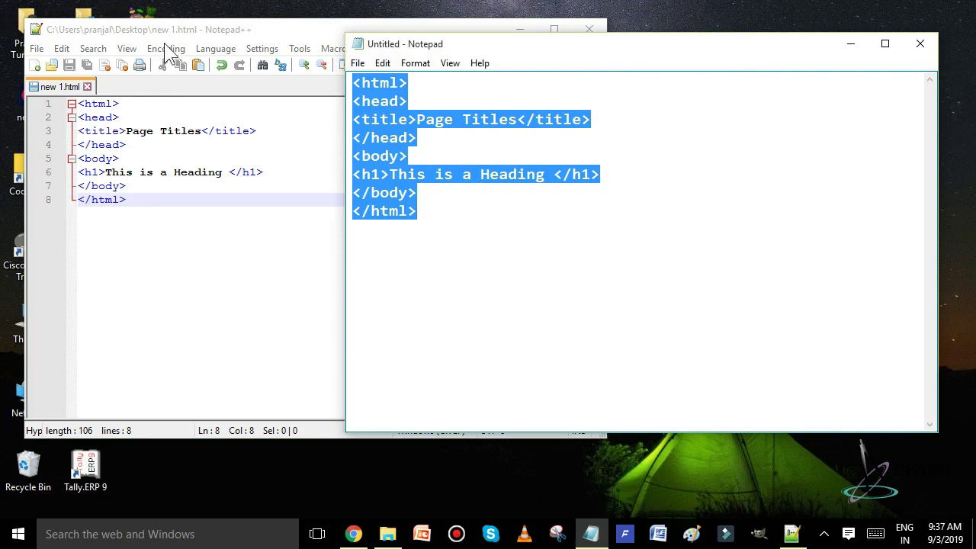
left_click(235, 31)
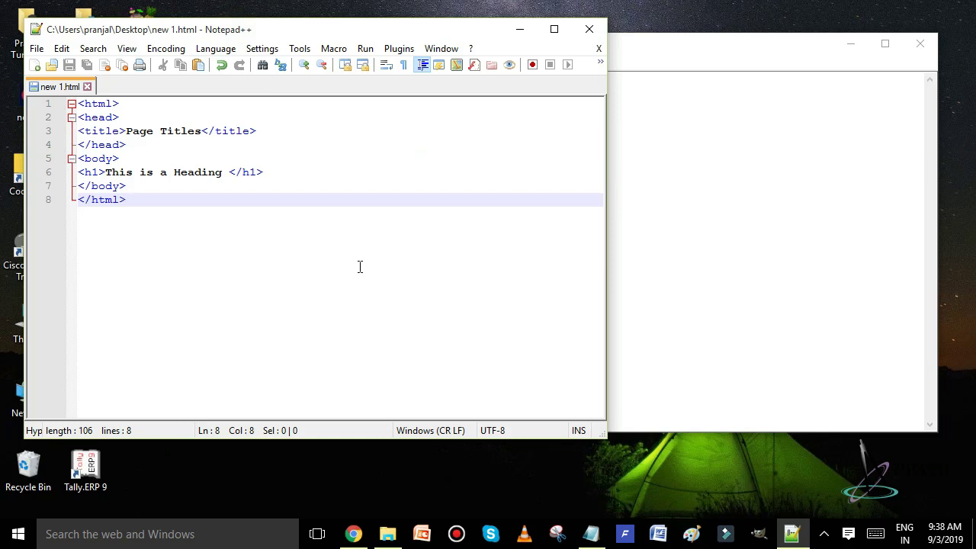
left_click(720, 53)
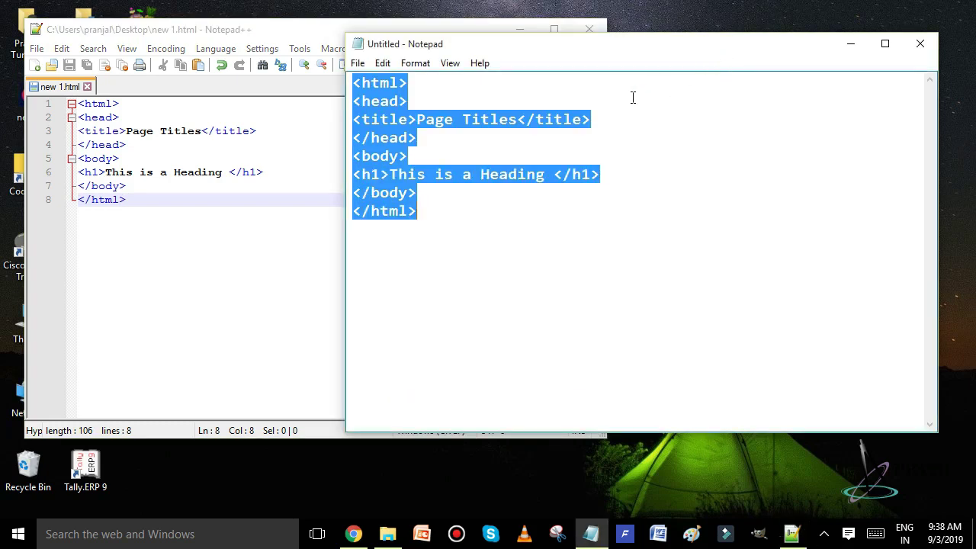